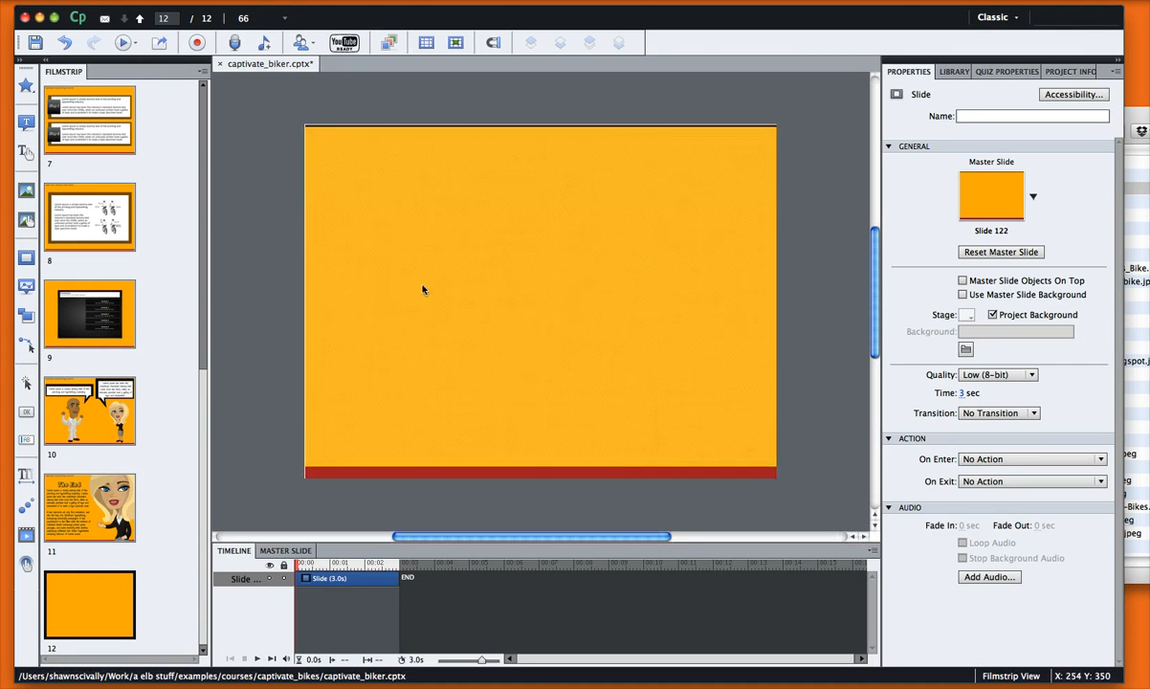
# Insert the 8millionaire_as3.swf animation onto slide 12 through Insert > Animation
pyautogui.click(240, 1)
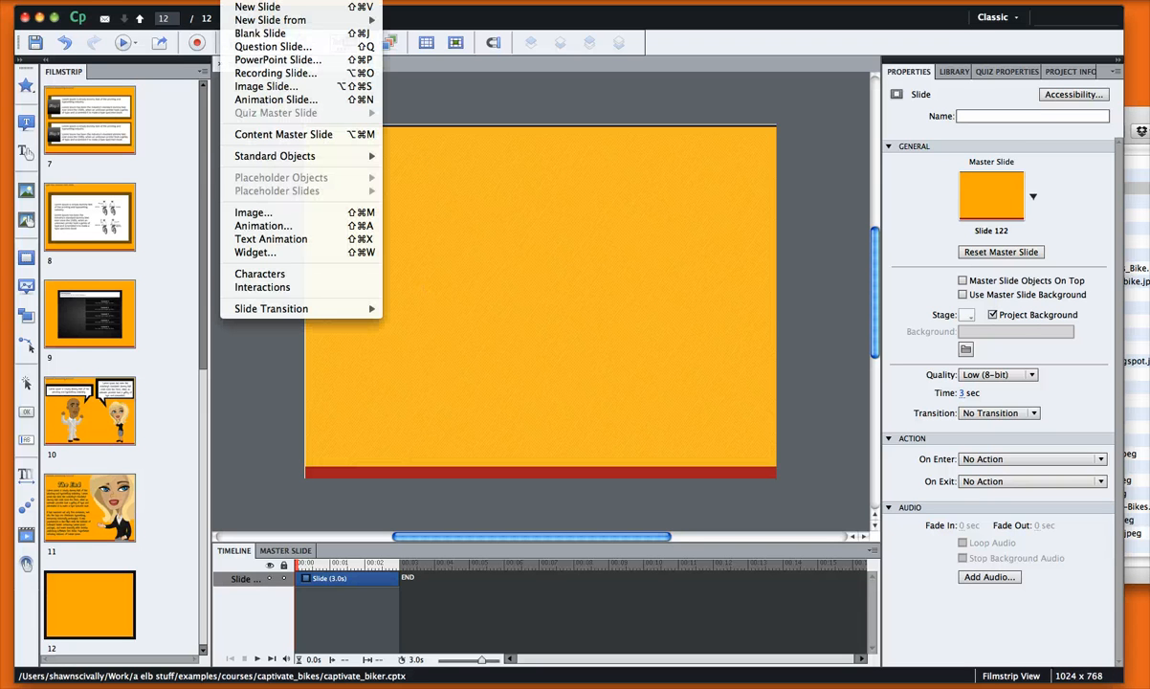
pyautogui.click(277, 226)
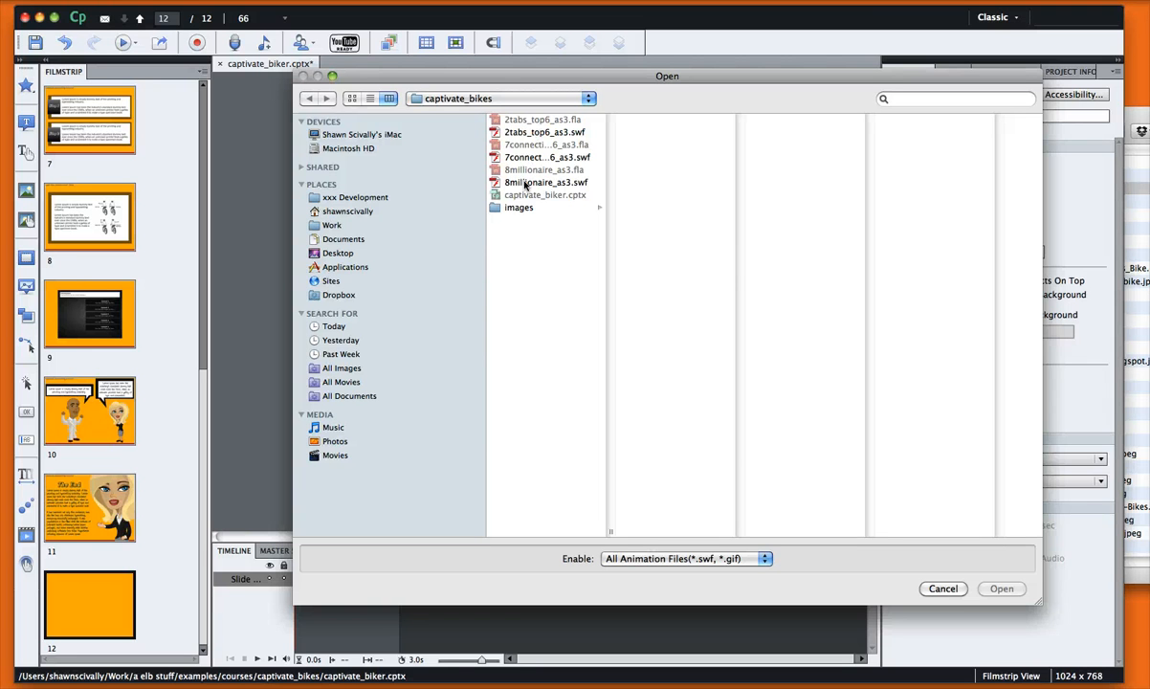
pyautogui.click(525, 186)
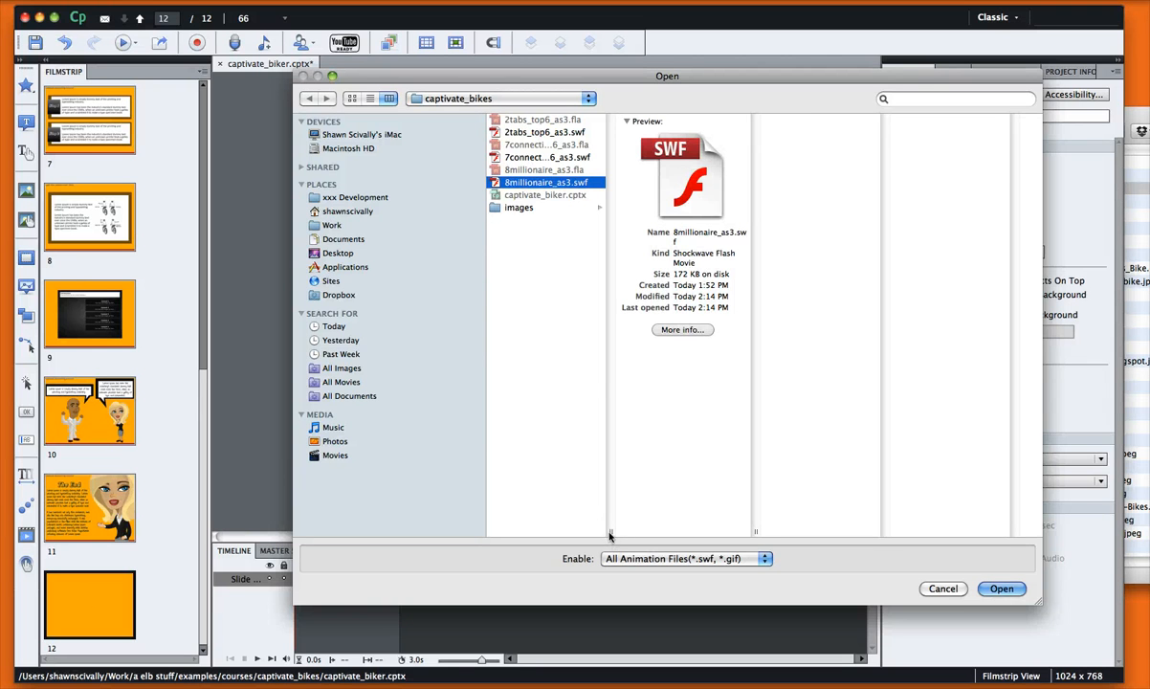
pyautogui.moveTo(610, 534); pyautogui.dragTo(665, 534)
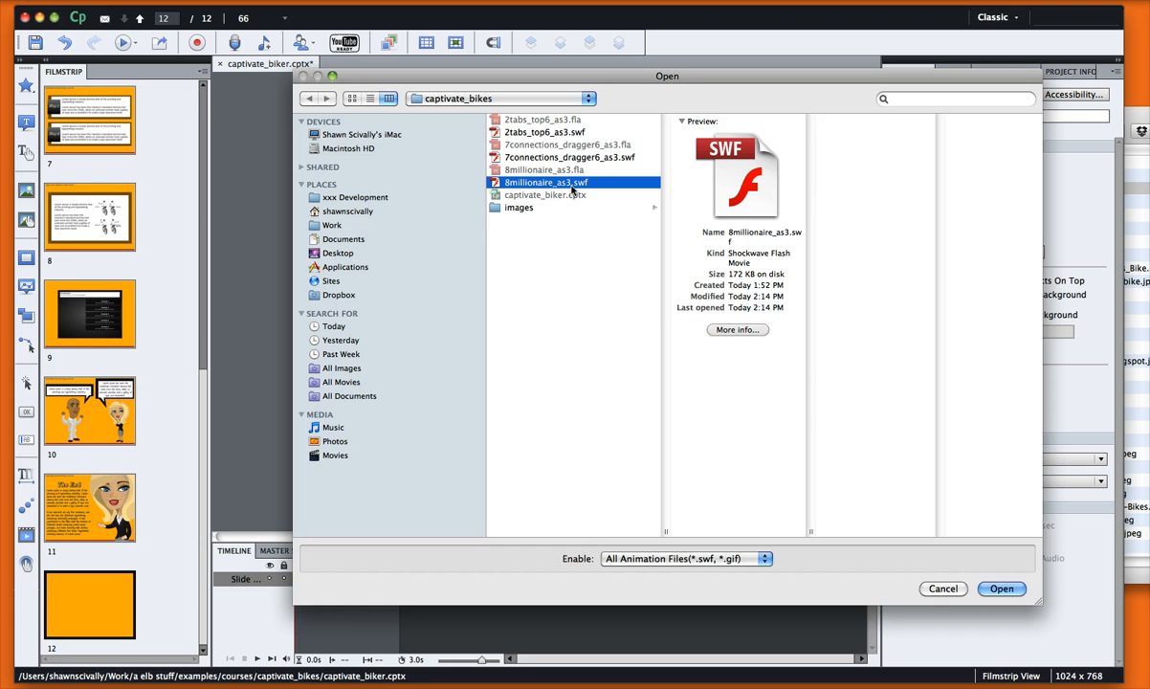
pyautogui.click(1007, 592)
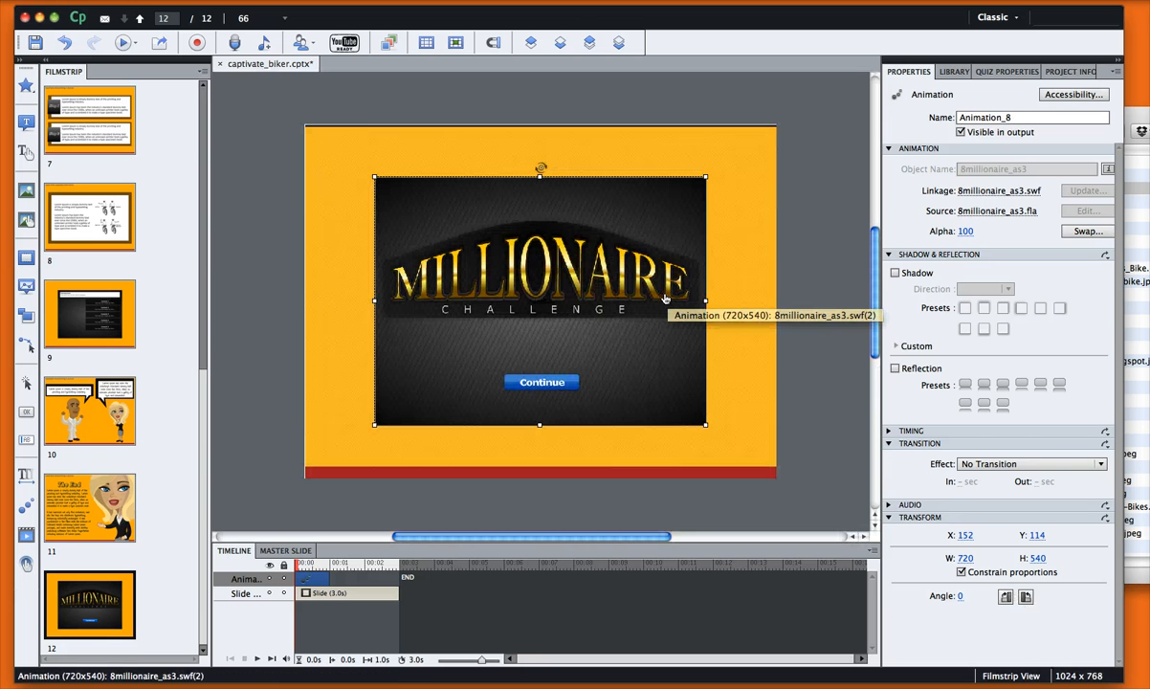
pyautogui.click(813, 207)
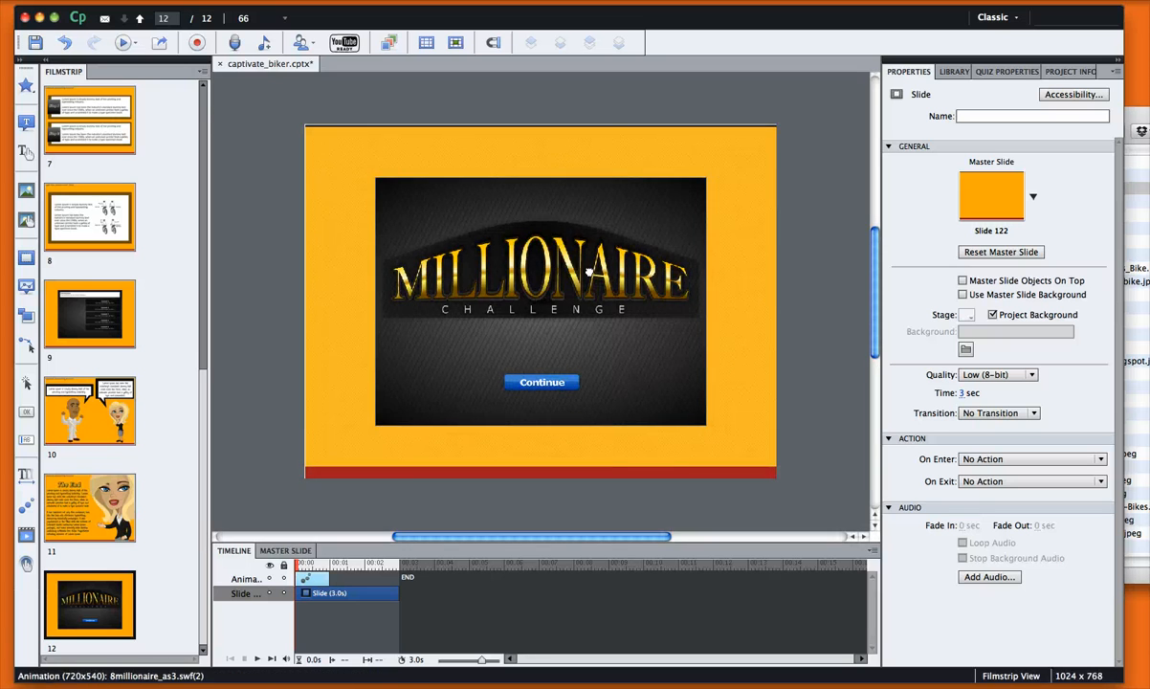
pyautogui.click(627, 320)
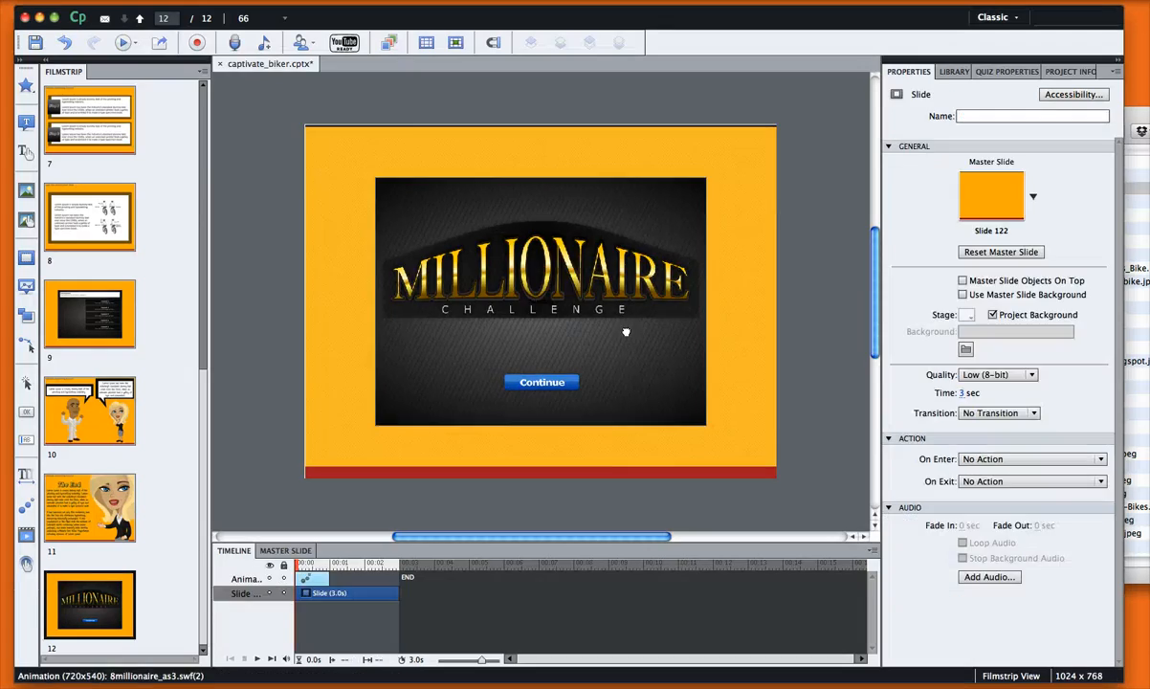
pyautogui.click(626, 332)
pyautogui.moveTo(375, 178); pyautogui.dragTo(295, 125)
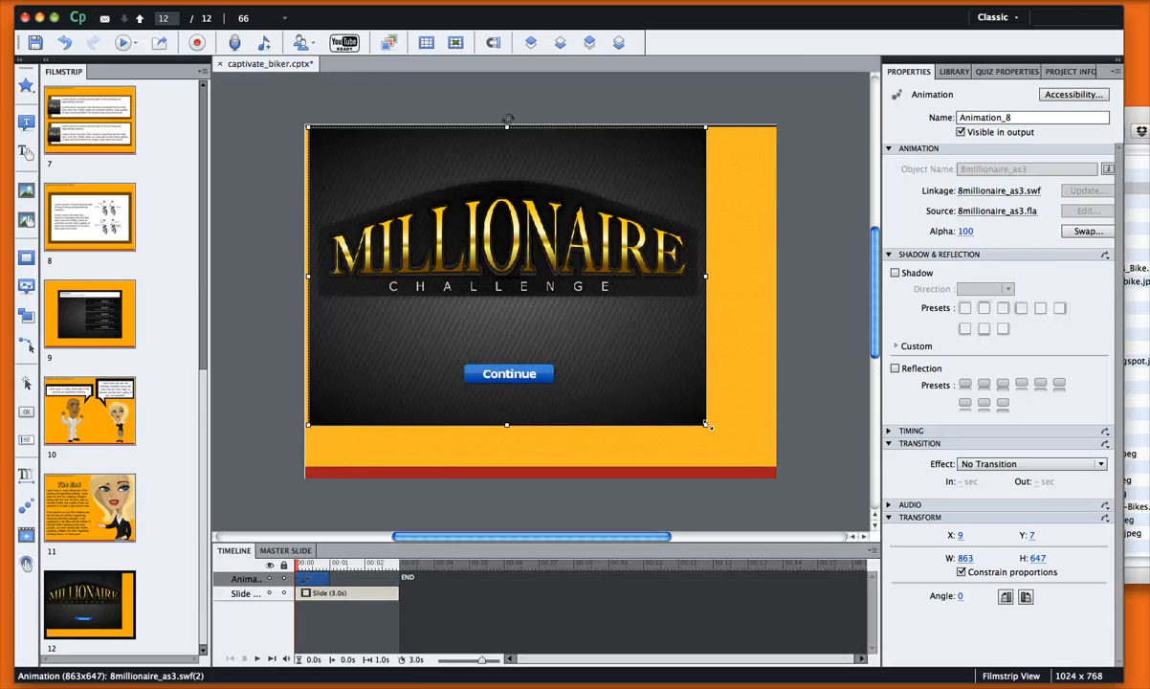
pyautogui.moveTo(706, 425); pyautogui.dragTo(770, 474)
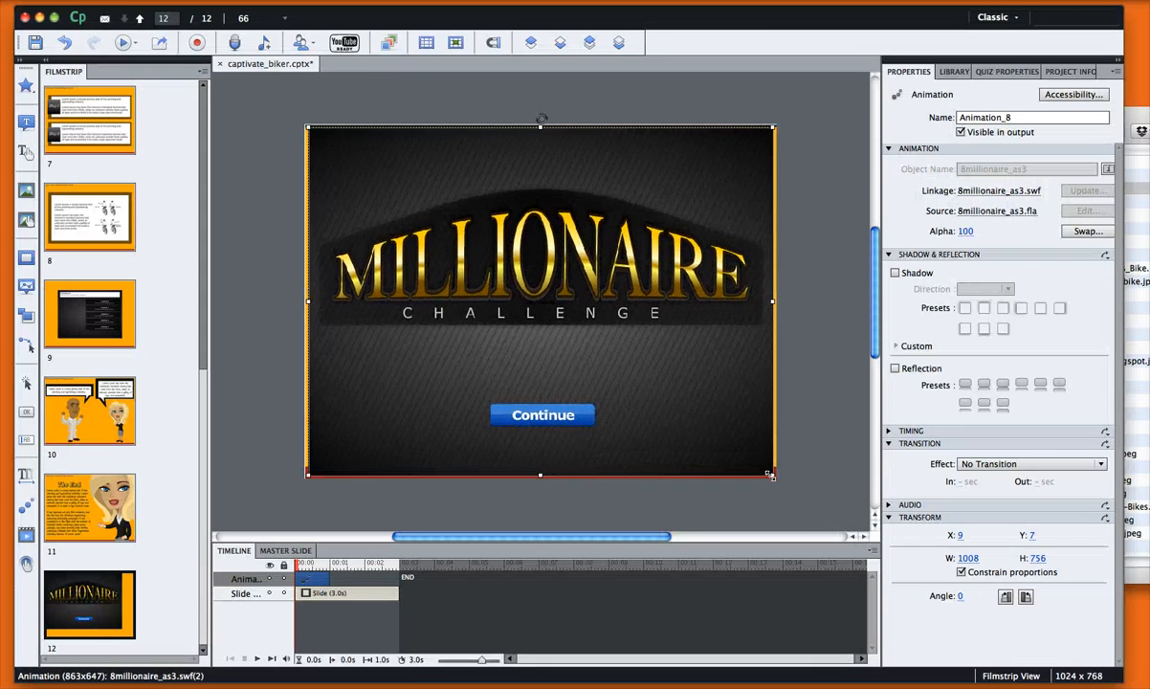
pyautogui.click(807, 429)
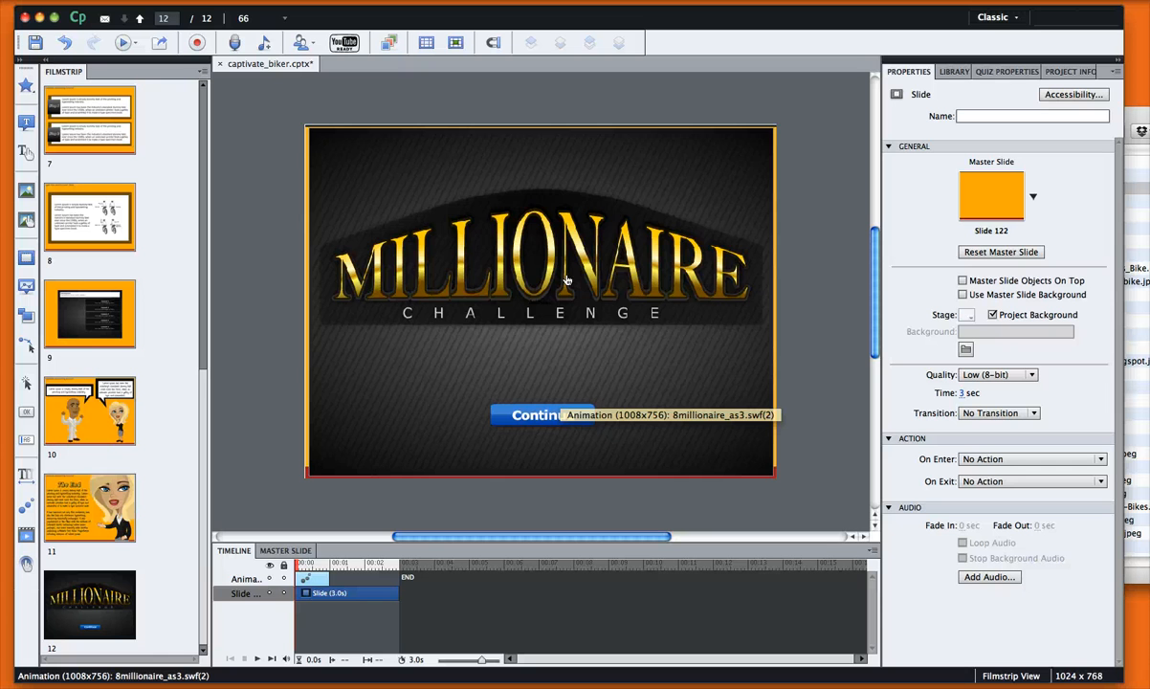
pyautogui.press('super+z')
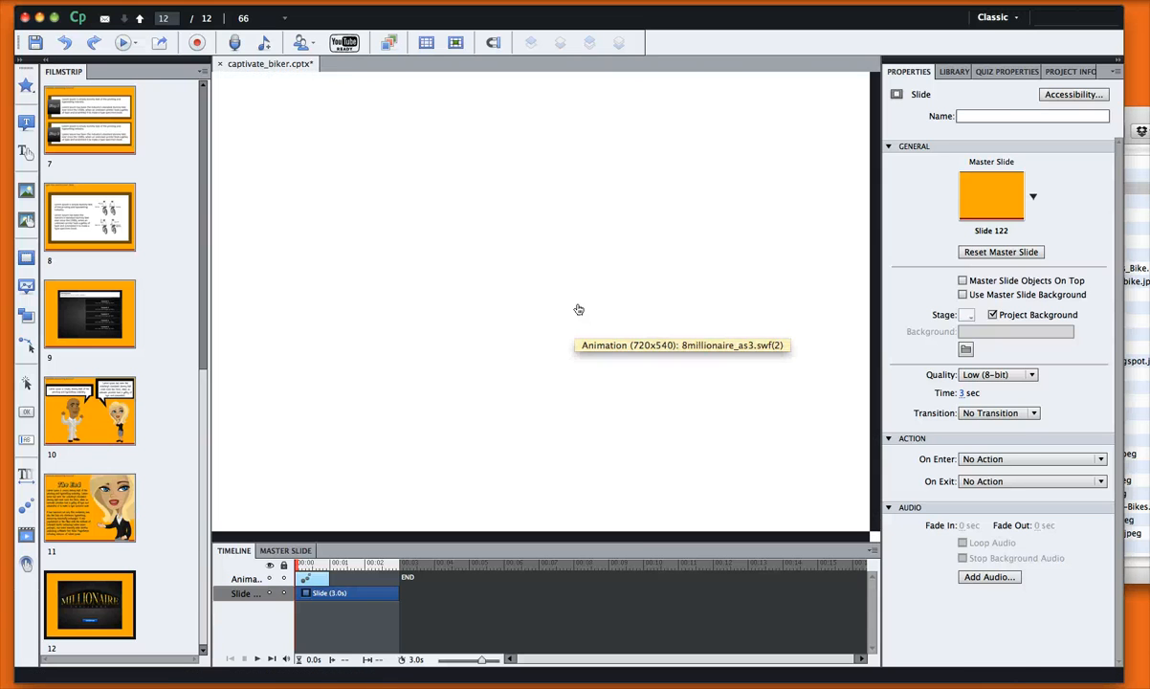
pyautogui.click(539, 322)
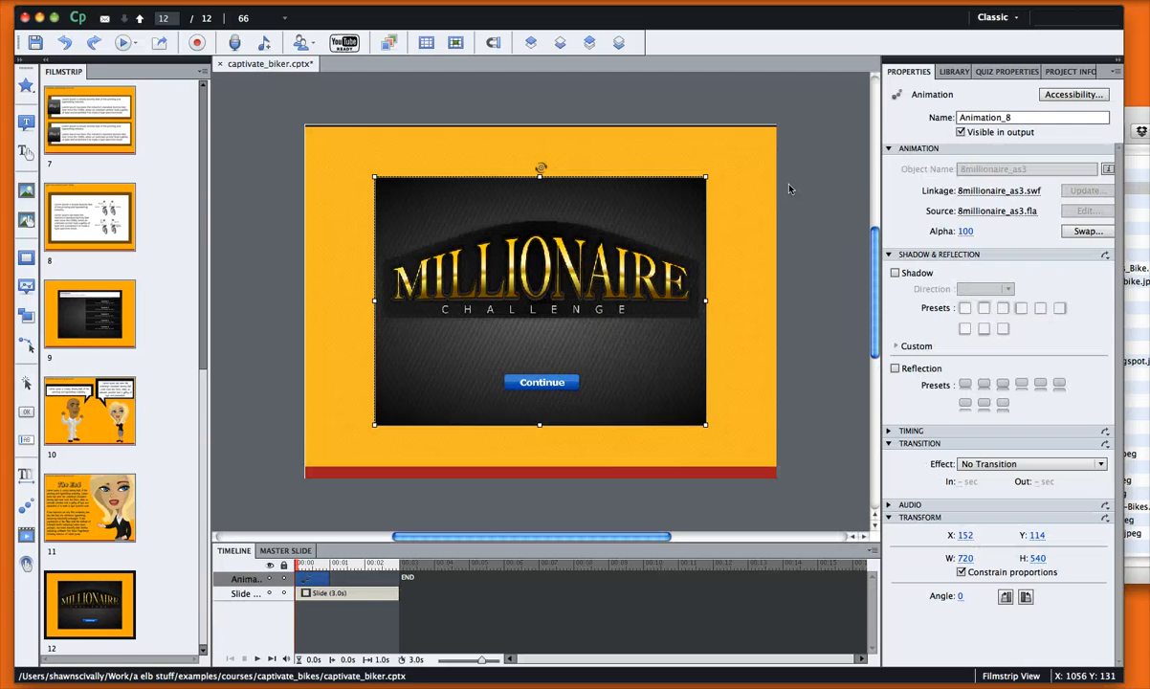
# Stretch the animation's timeline bar to 3.0 s to match the slide's duration
pyautogui.click(794, 189)
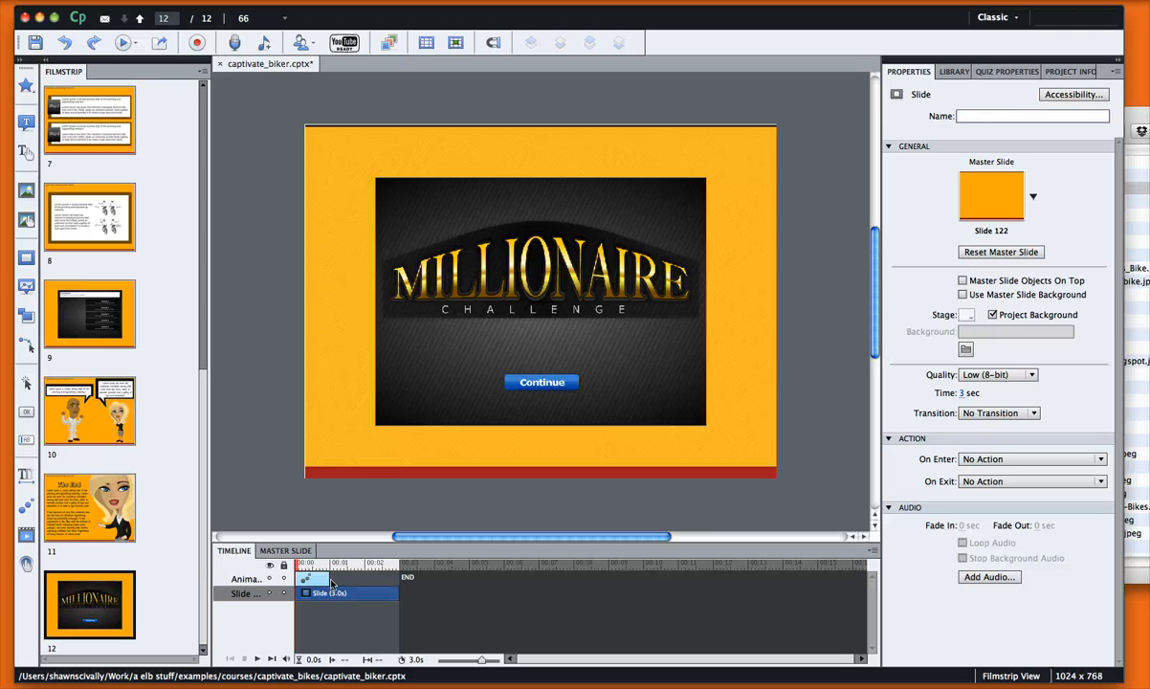
pyautogui.click(328, 580)
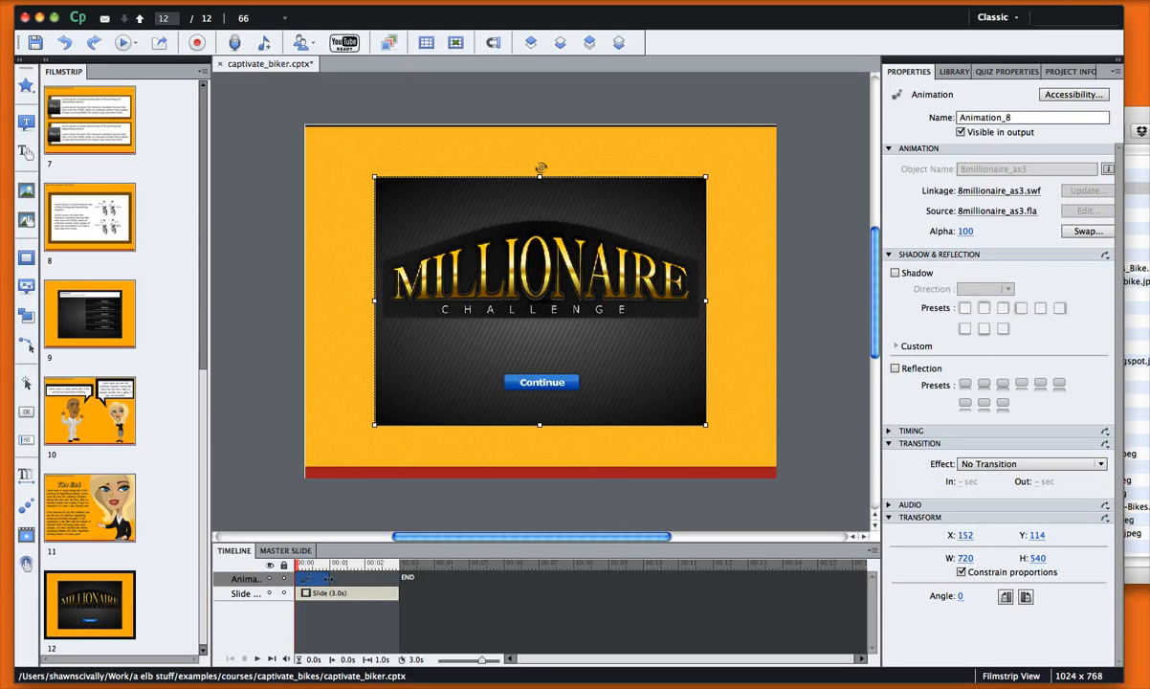
pyautogui.moveTo(329, 580); pyautogui.dragTo(398, 578)
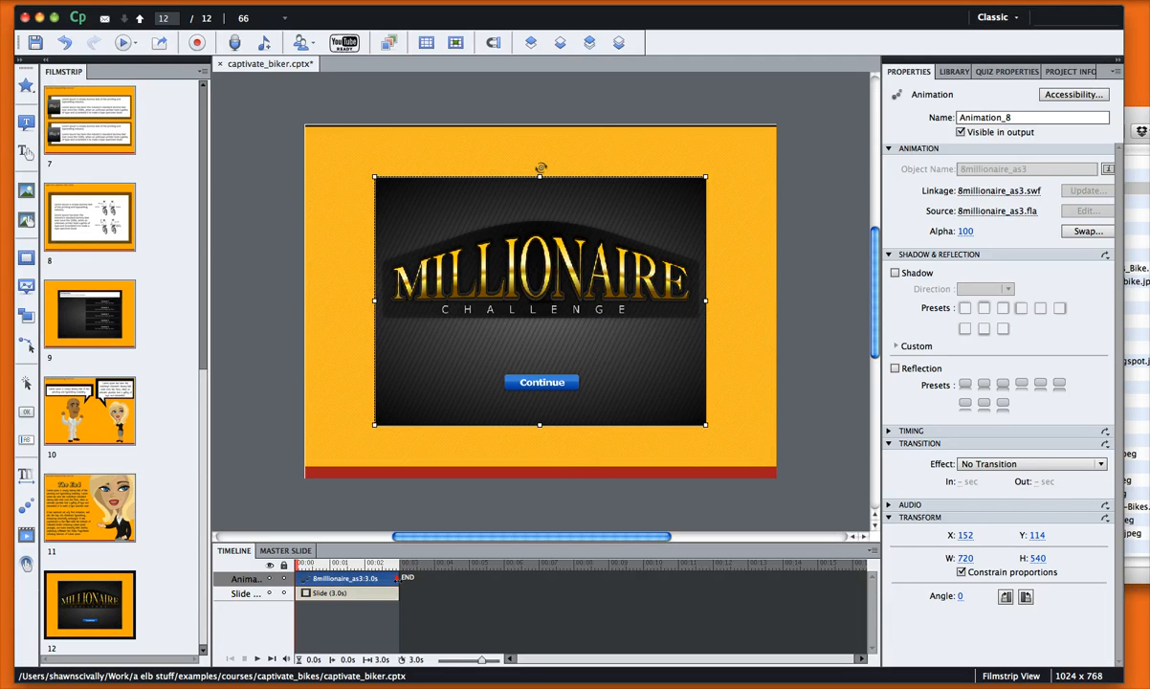
pyautogui.click(363, 560)
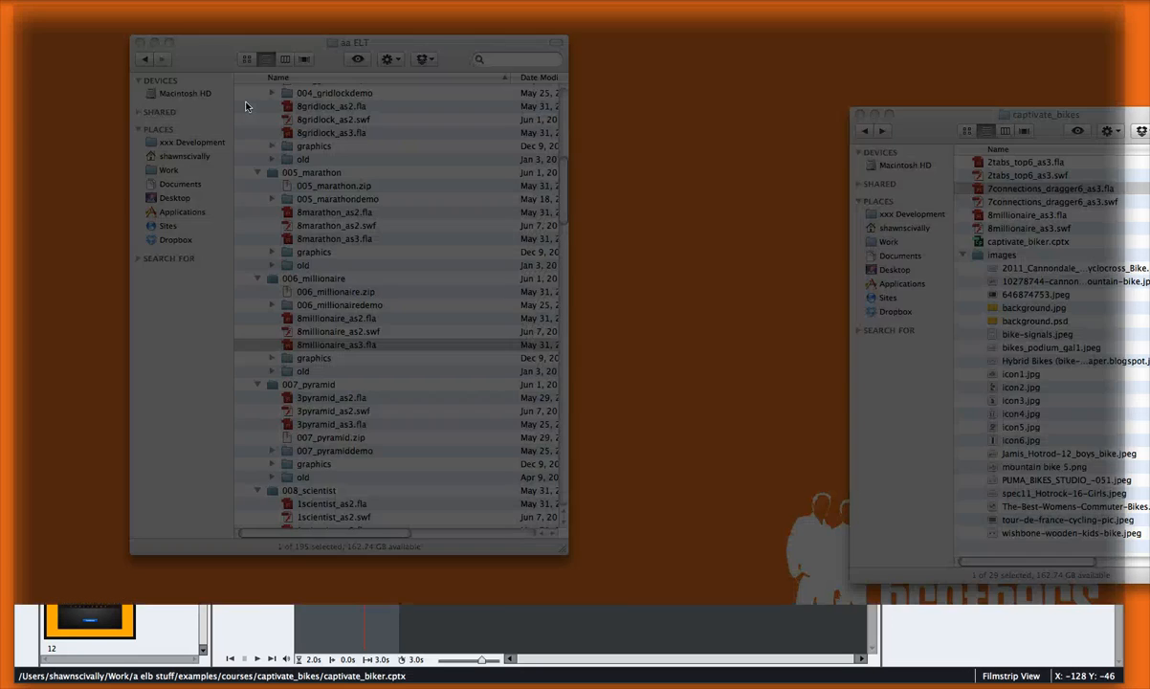
pyautogui.click(246, 102)
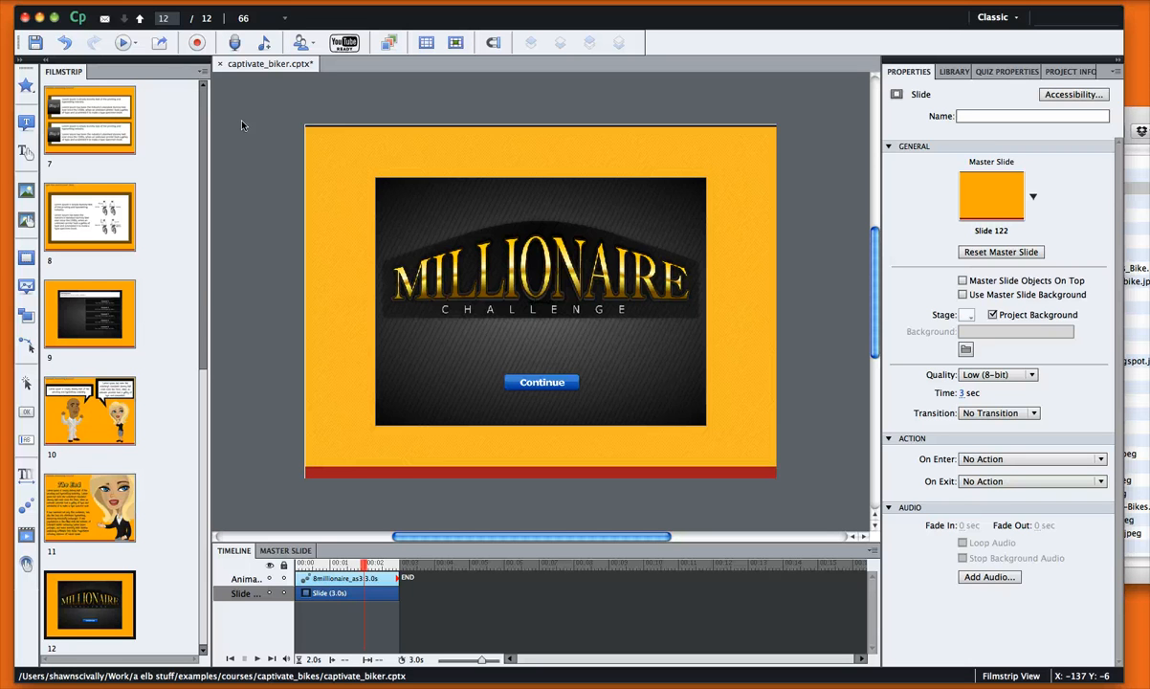
# Add Button_1 to slide 12 from Insert > Standard Objects > Button
pyautogui.click(242, 123)
pyautogui.click(246, 0)
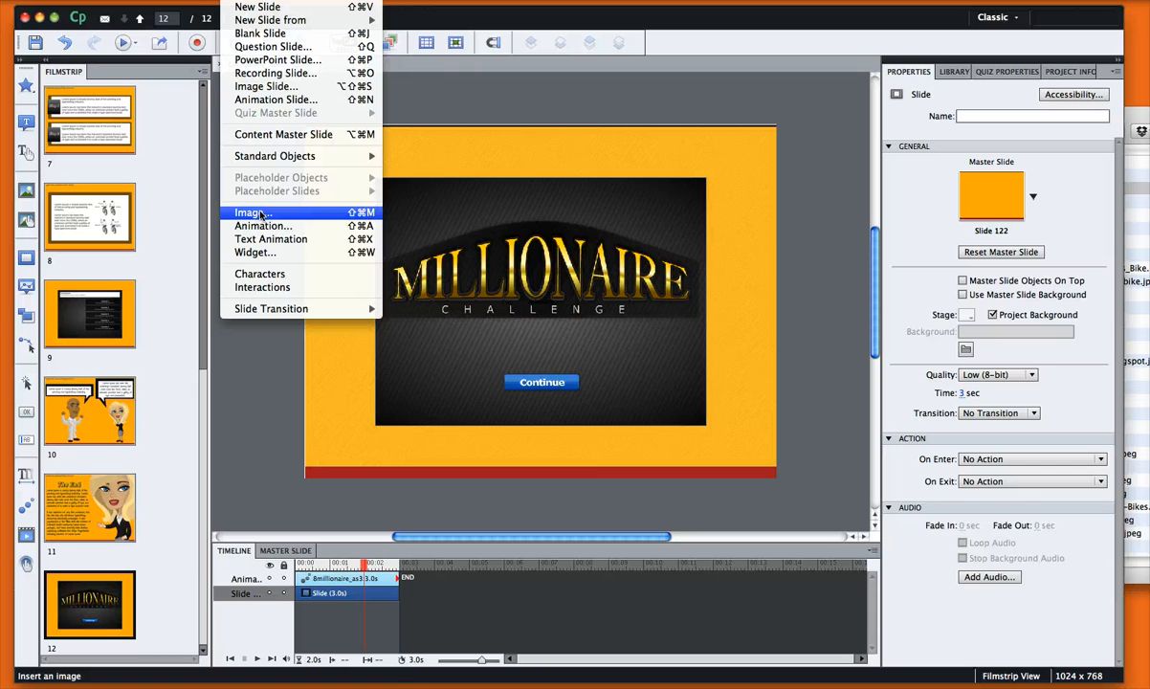
pyautogui.moveTo(263, 157)
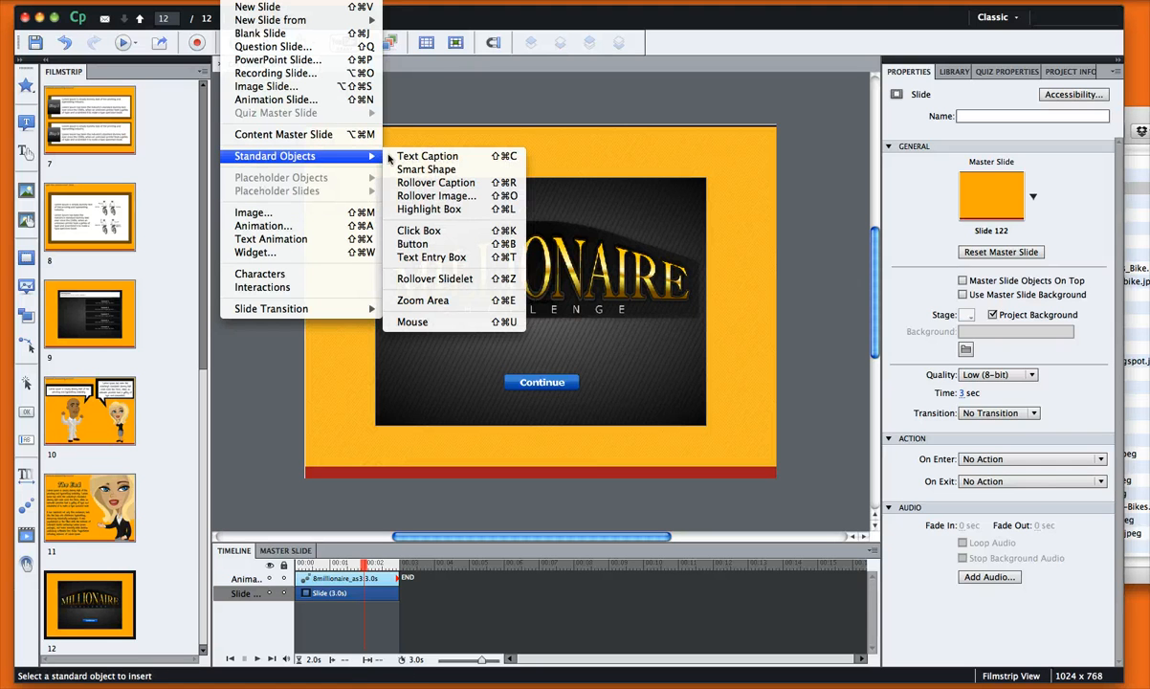
pyautogui.click(415, 245)
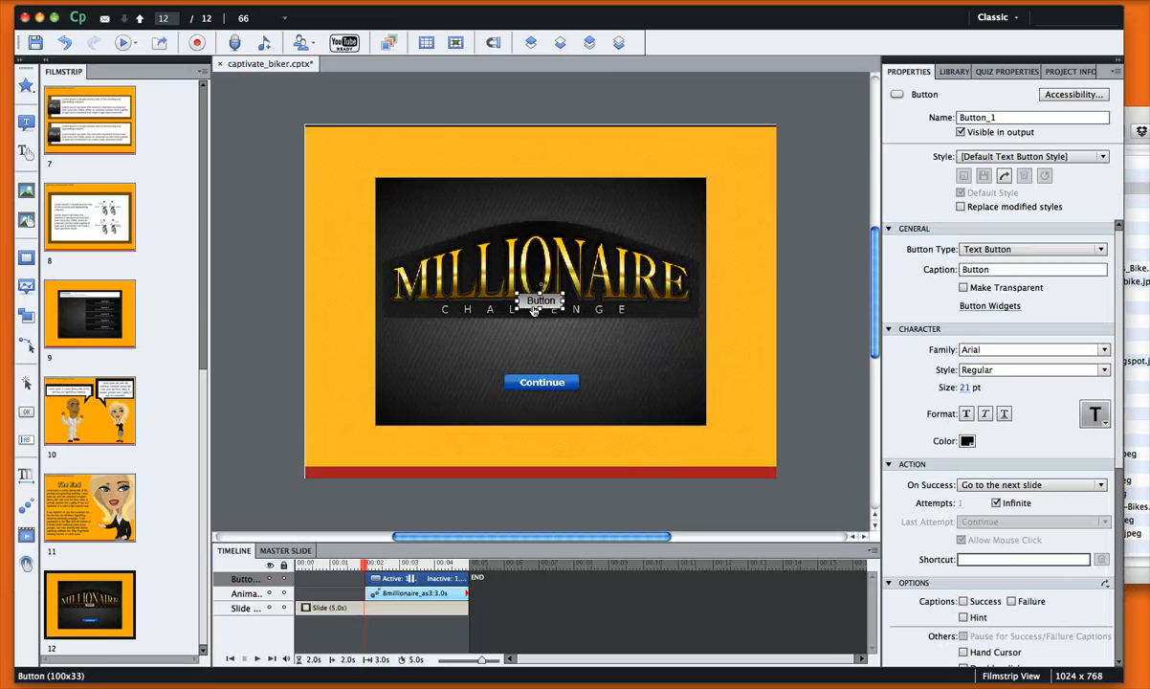
# Move the button to the slide's lower-right corner and make it a Transparent Button
pyautogui.press('super+F8')
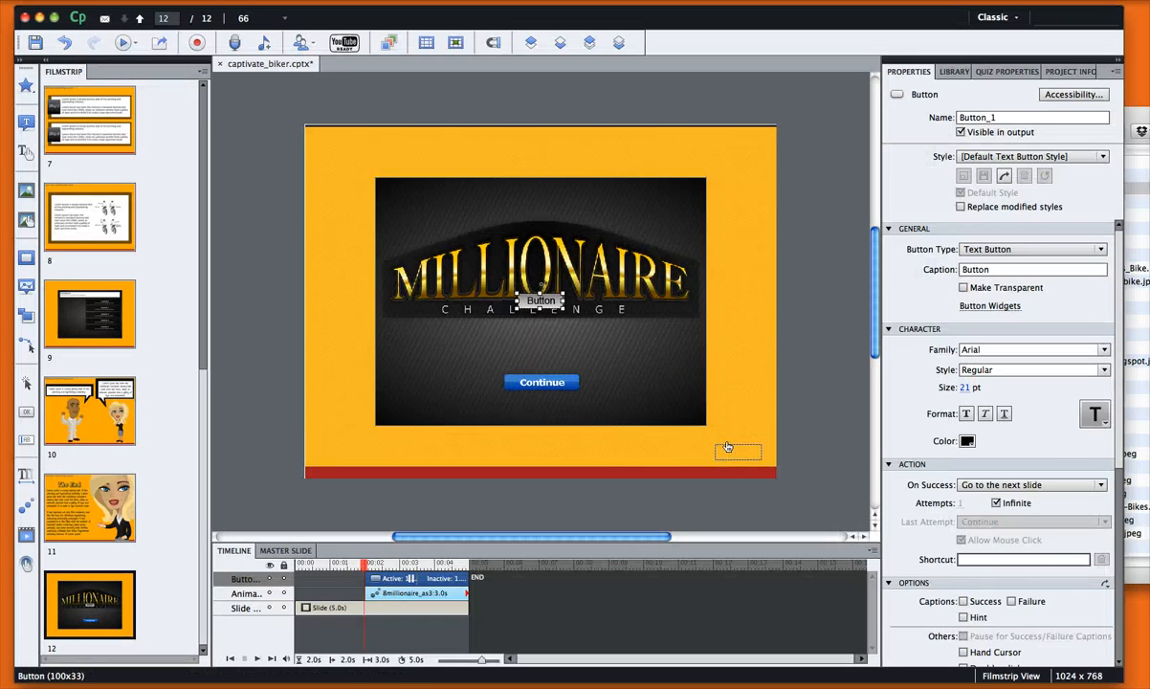
pyautogui.moveTo(727, 447); pyautogui.dragTo(726, 447)
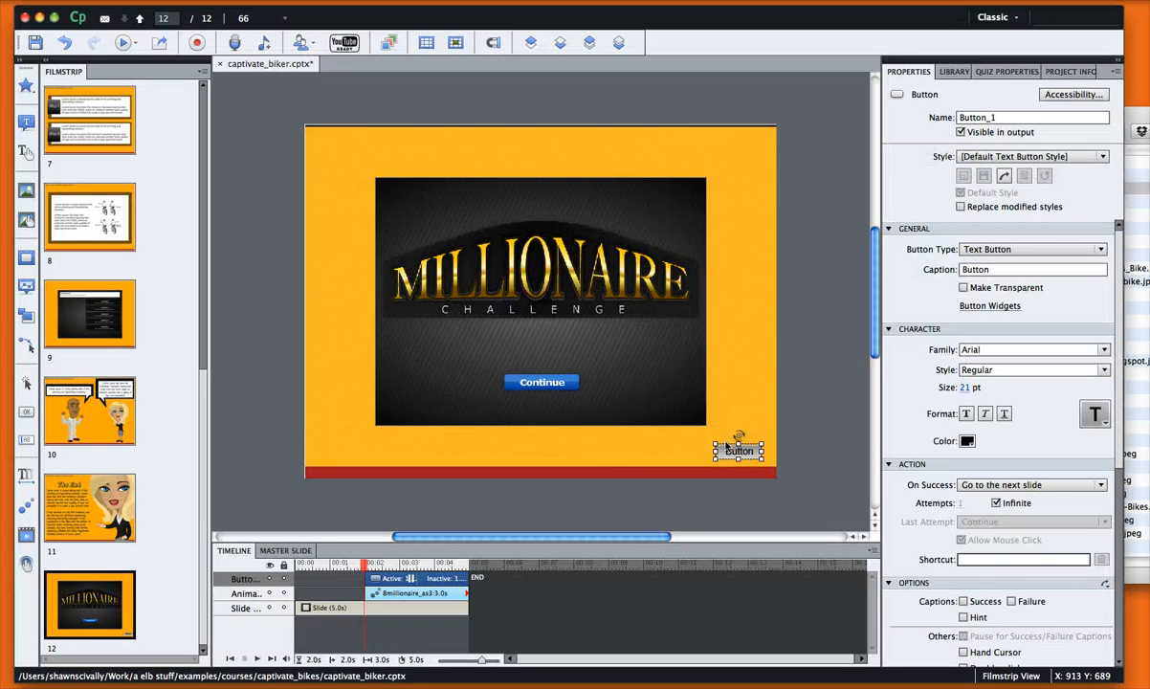
pyautogui.click(1006, 251)
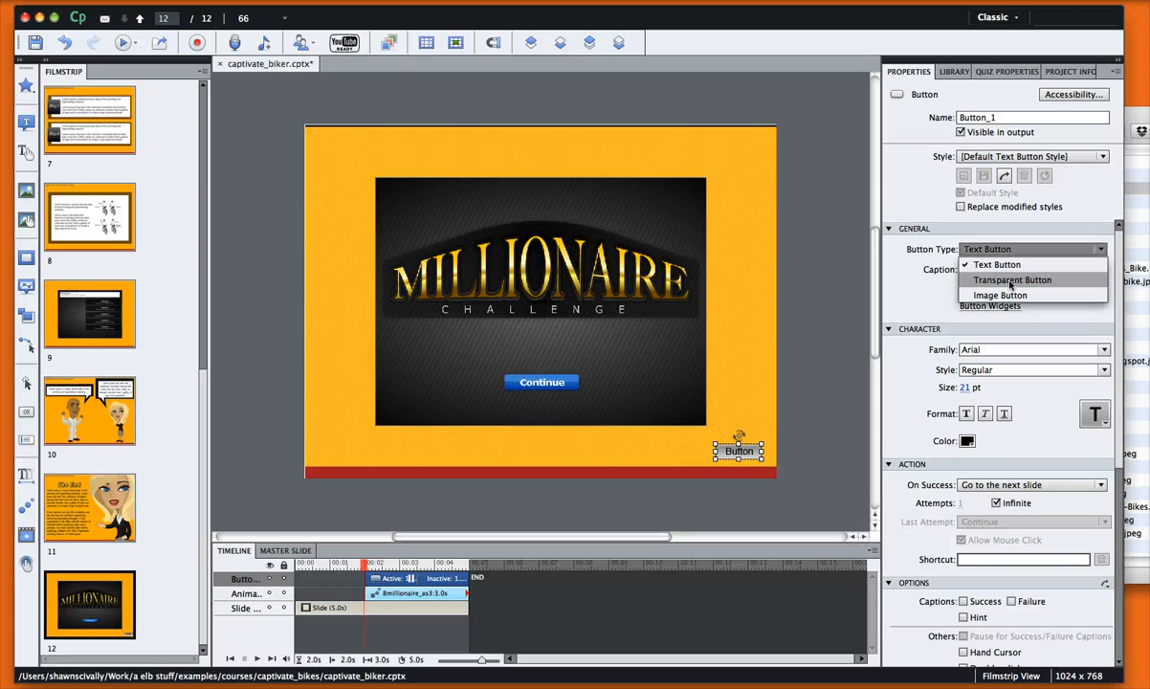
pyautogui.click(1011, 280)
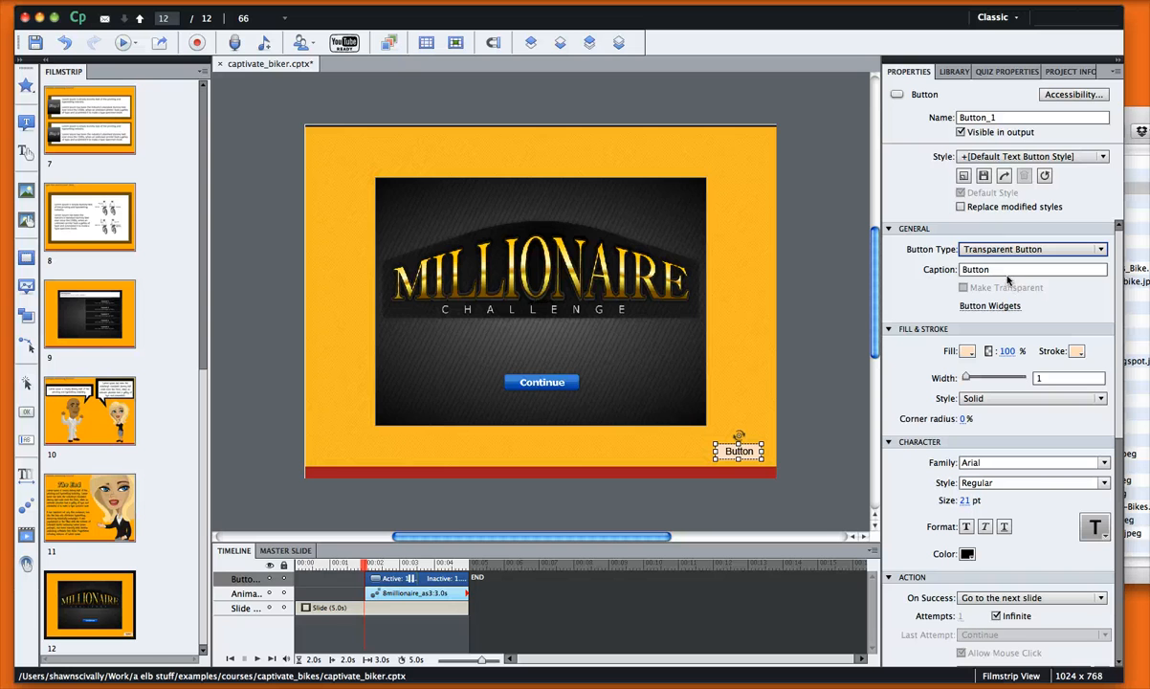
# Clear the button's caption, set its fill alpha to 0%, and shrink it to 39×25
pyautogui.doubleClick(947, 269)
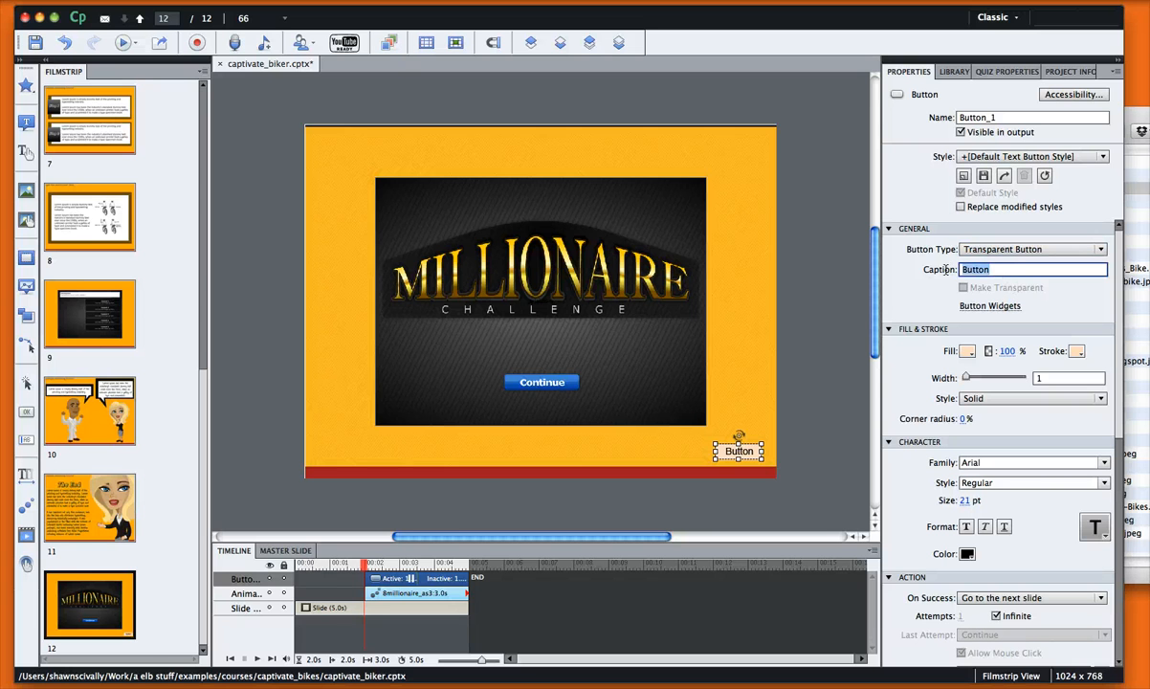
pyautogui.press('BackSpace')
pyautogui.click(968, 351)
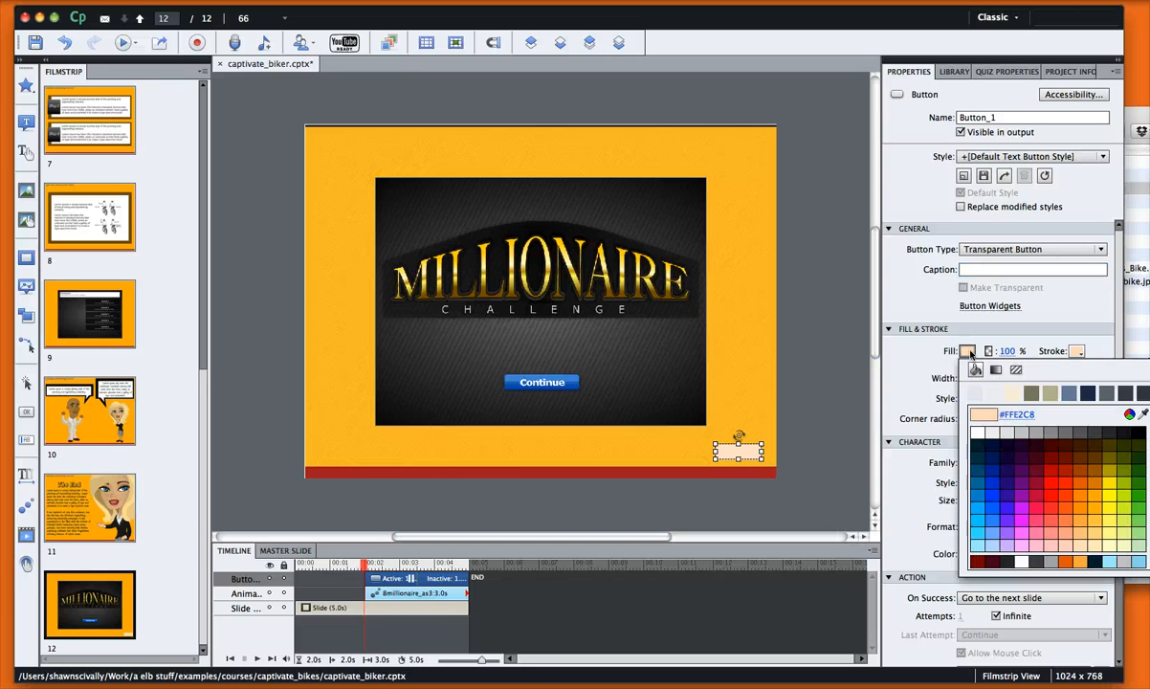
pyautogui.click(971, 355)
pyautogui.moveTo(1009, 352); pyautogui.dragTo(1008, 412)
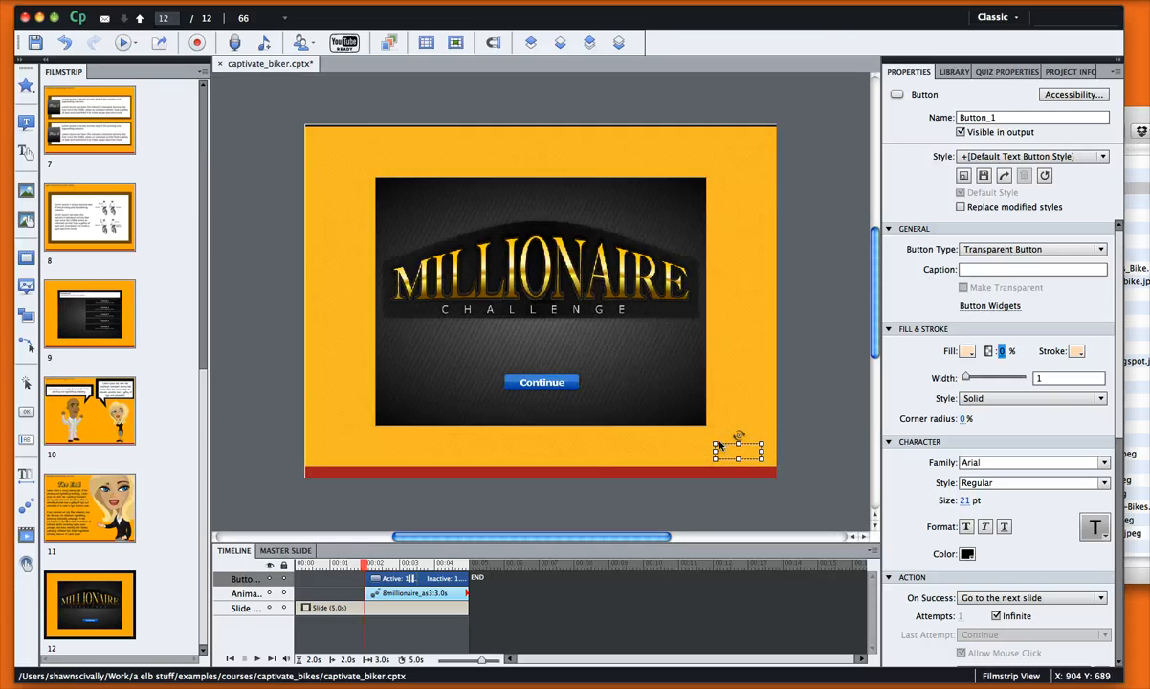
pyautogui.moveTo(718, 450); pyautogui.dragTo(766, 472)
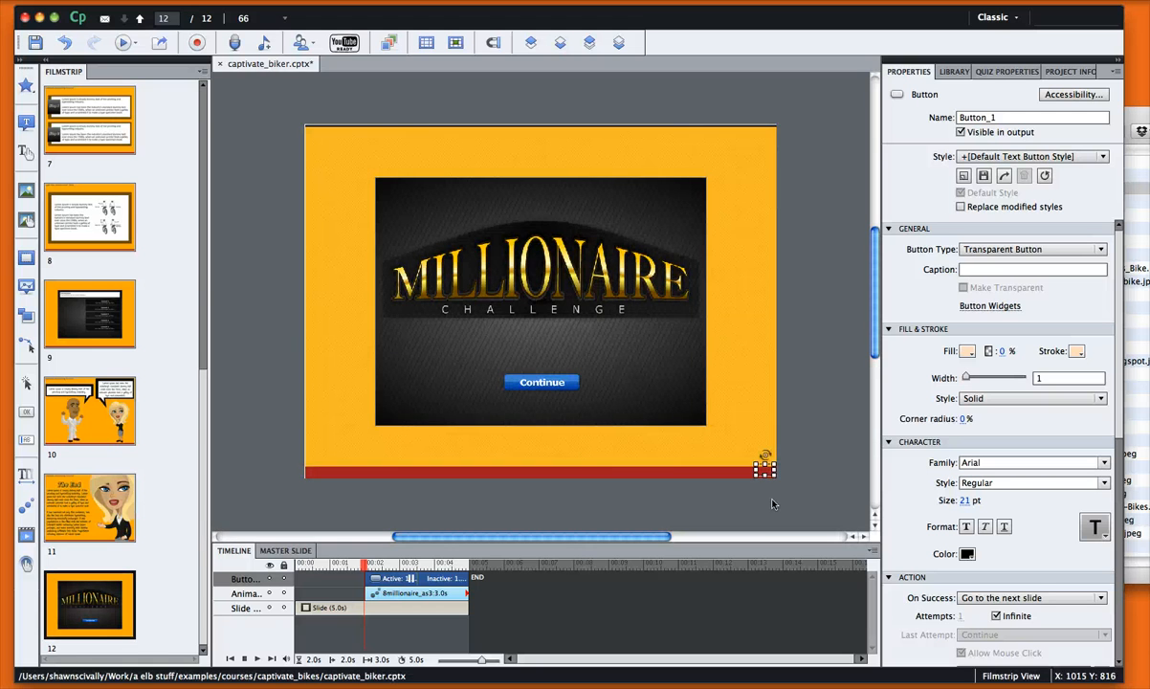
# Set the corner button's stroke width to 0
pyautogui.click(772, 504)
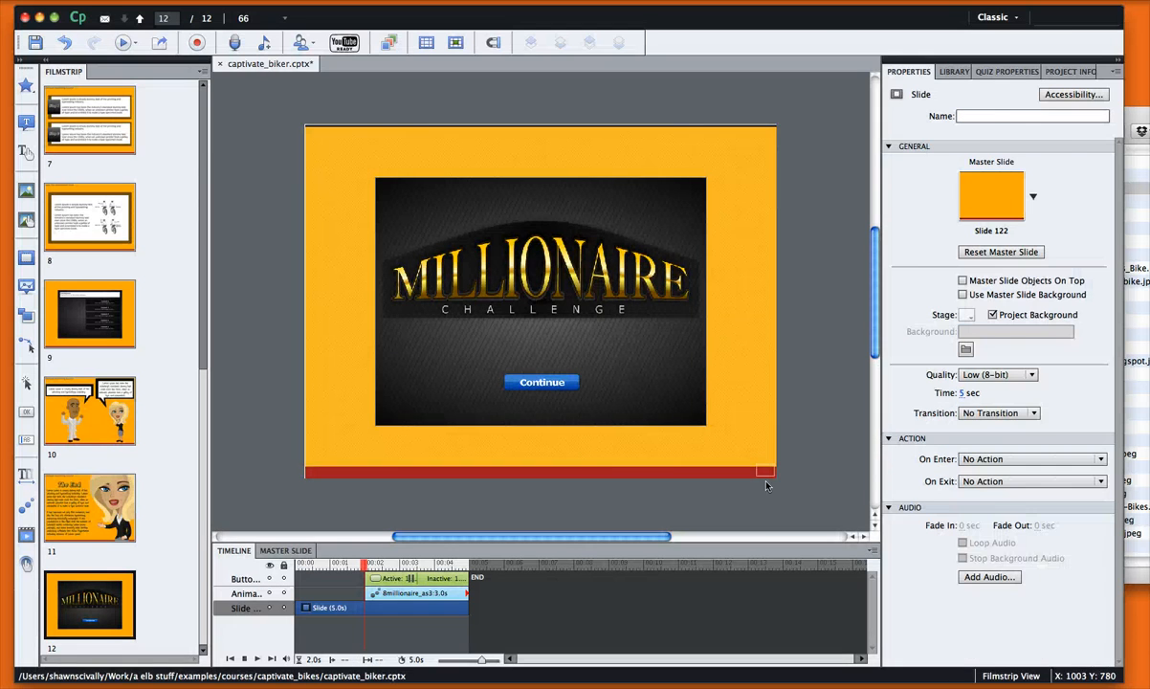
pyautogui.click(766, 475)
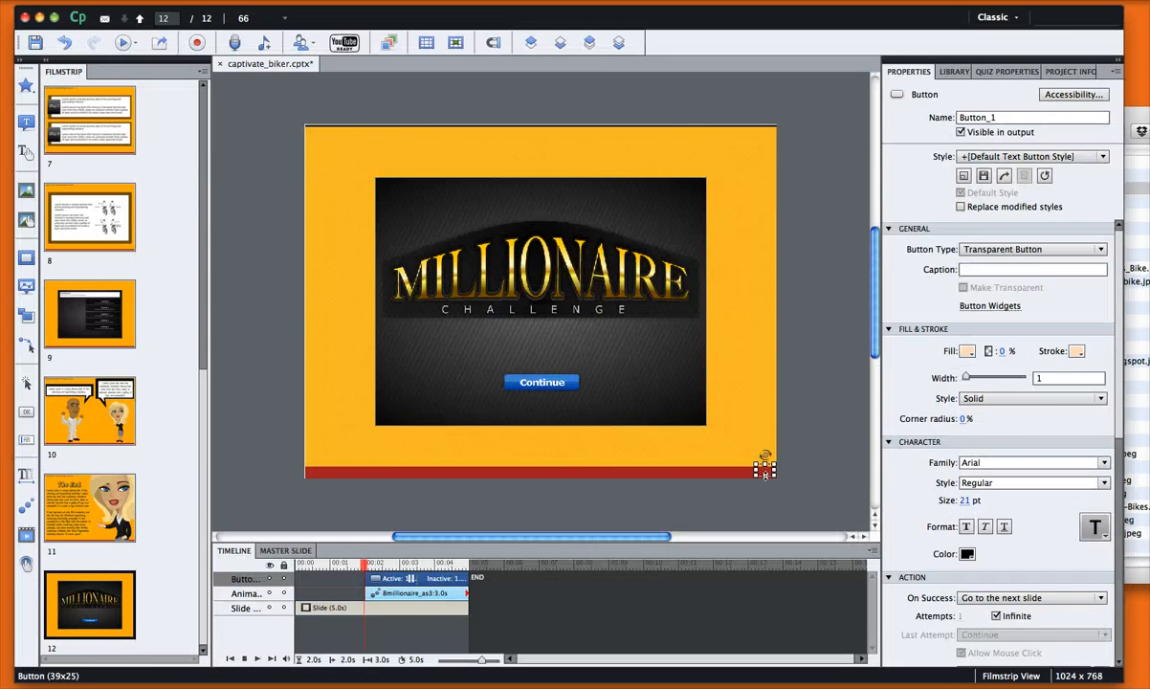
pyautogui.click(1065, 379)
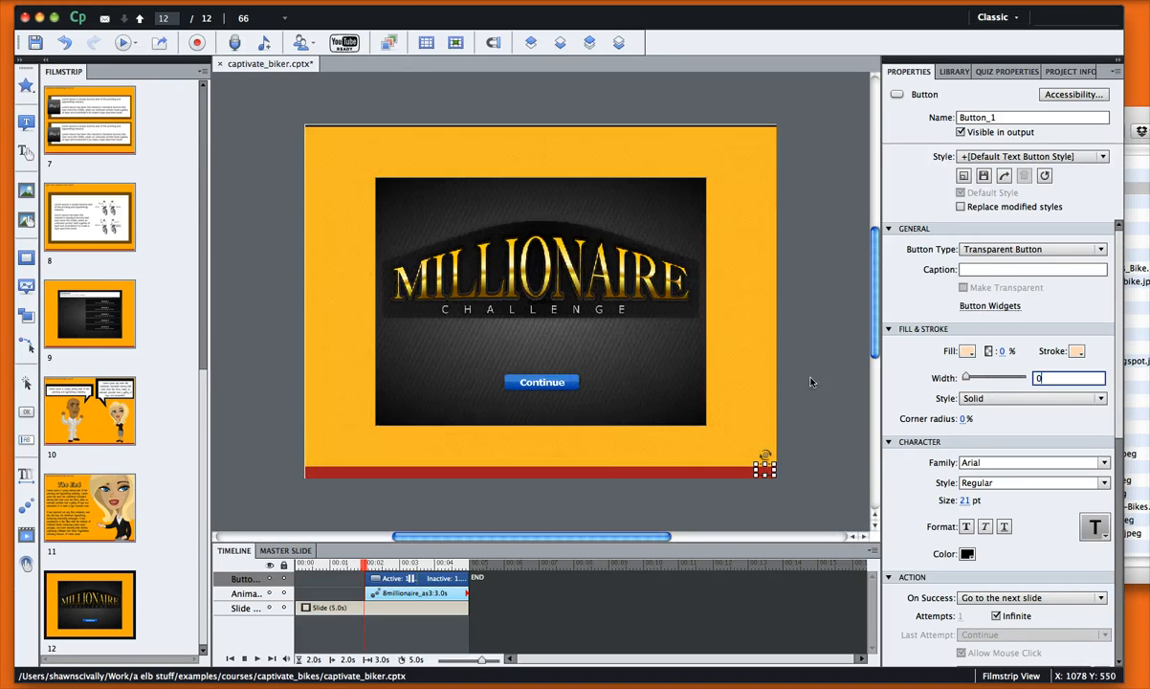
pyautogui.click(760, 353)
# Make the button start at 0 s and extend the animation bar back toward the start
pyautogui.click(763, 473)
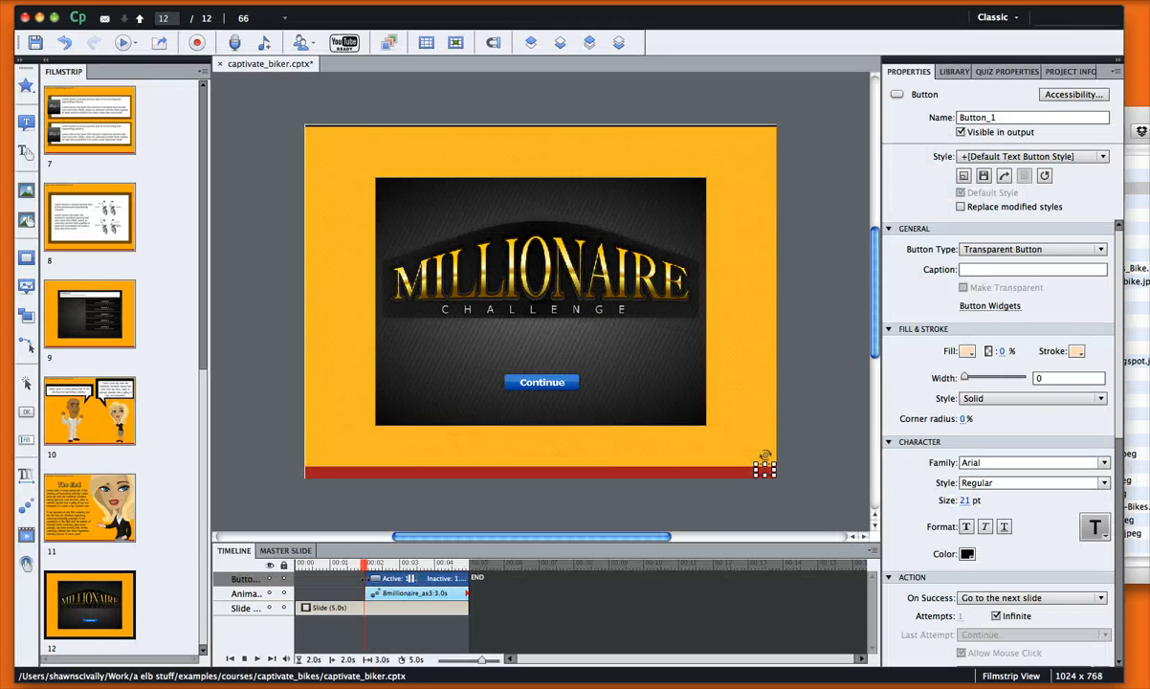
pyautogui.moveTo(365, 579); pyautogui.dragTo(294, 579)
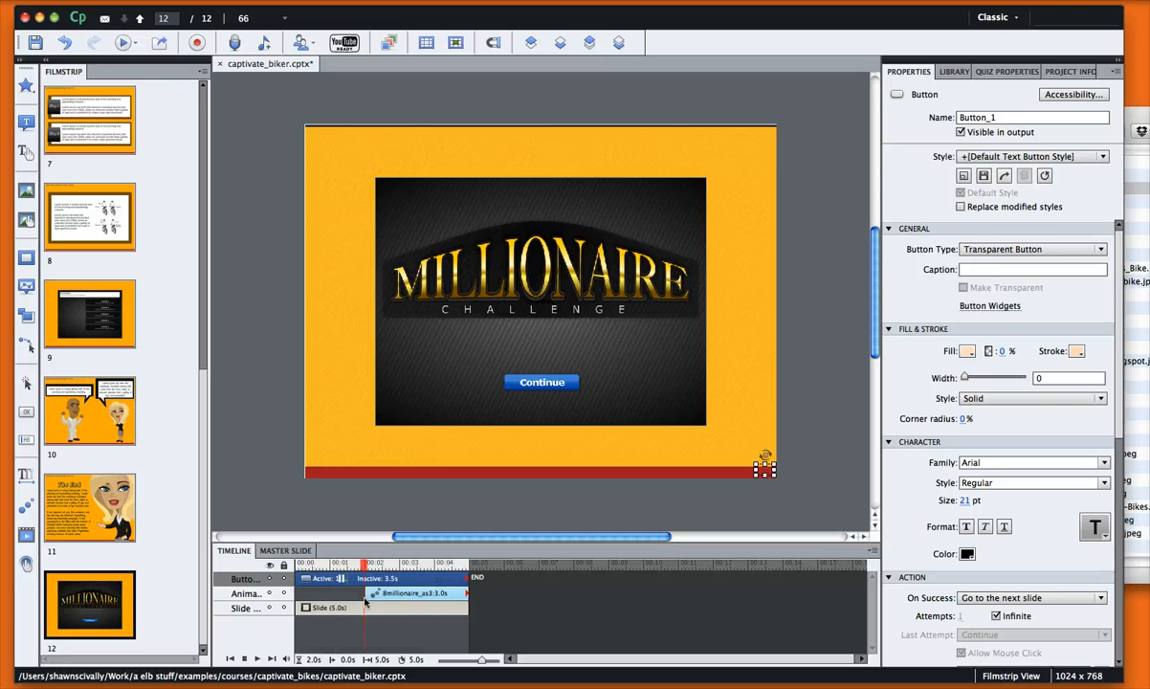
pyautogui.moveTo(365, 594); pyautogui.dragTo(293, 593)
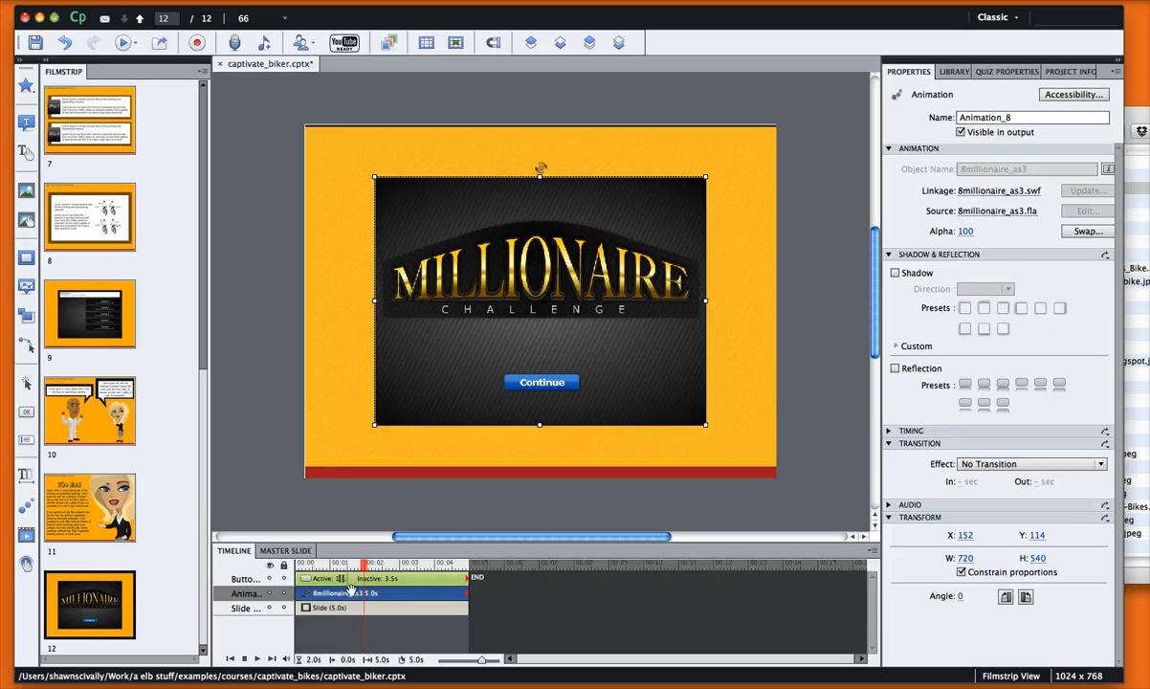
# Scrub the playhead along the timeline ruler to preview the 5-second Millionaire animation
pyautogui.click(817, 464)
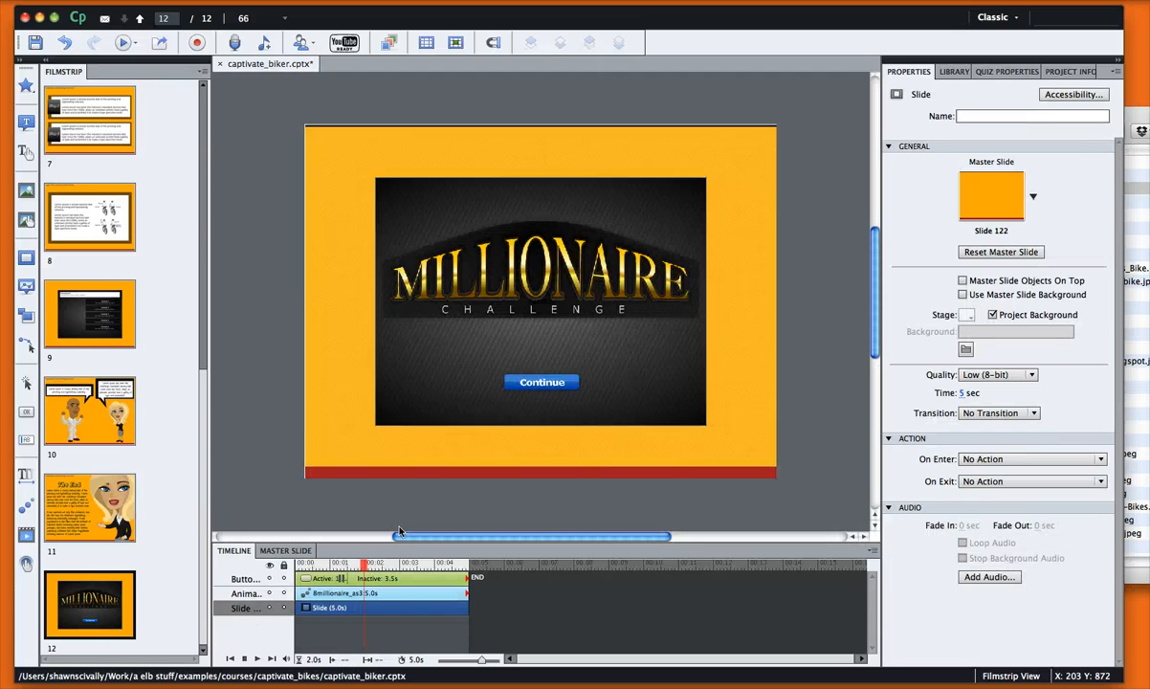
pyautogui.moveTo(363, 563); pyautogui.dragTo(391, 566)
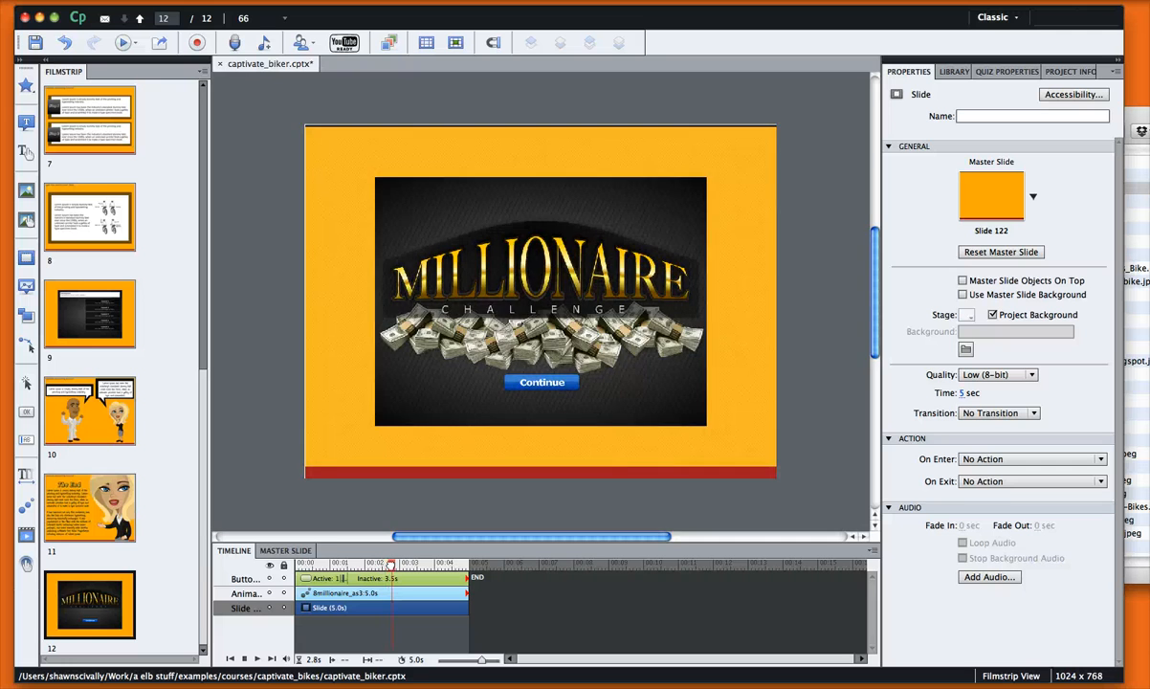